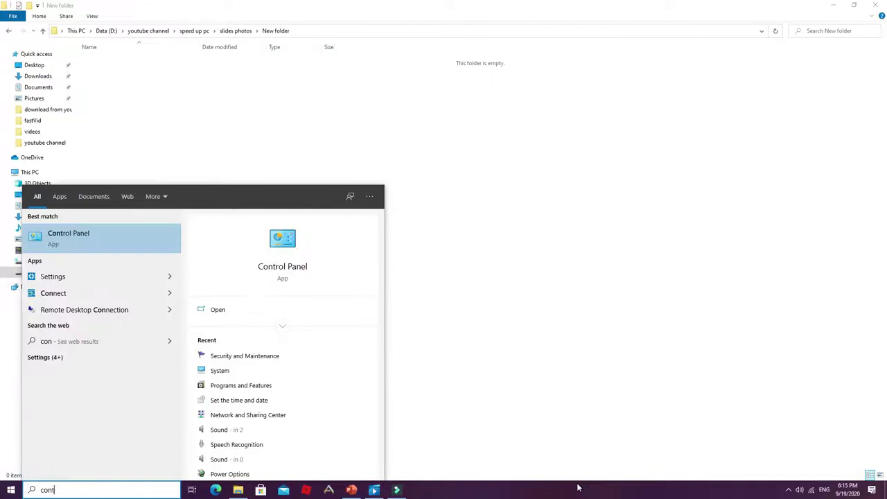
Open Control Panel and go to the list of installed programs for uninstalling.
key(Return)
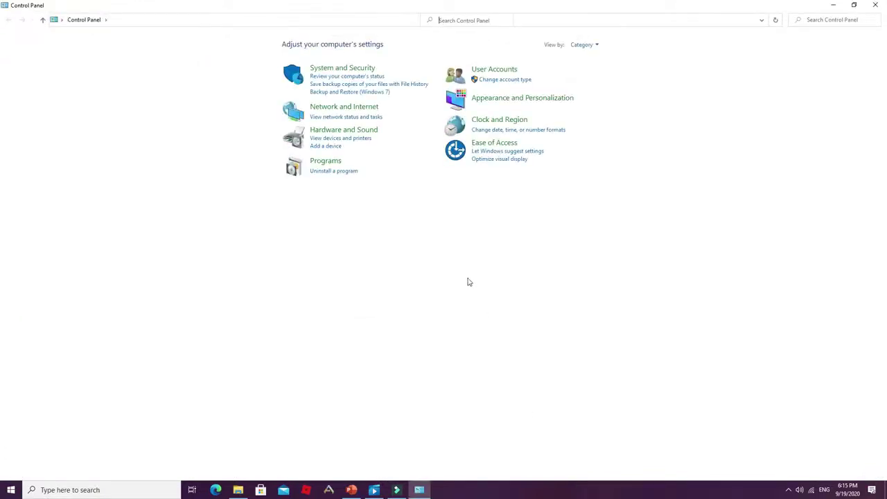
click(327, 160)
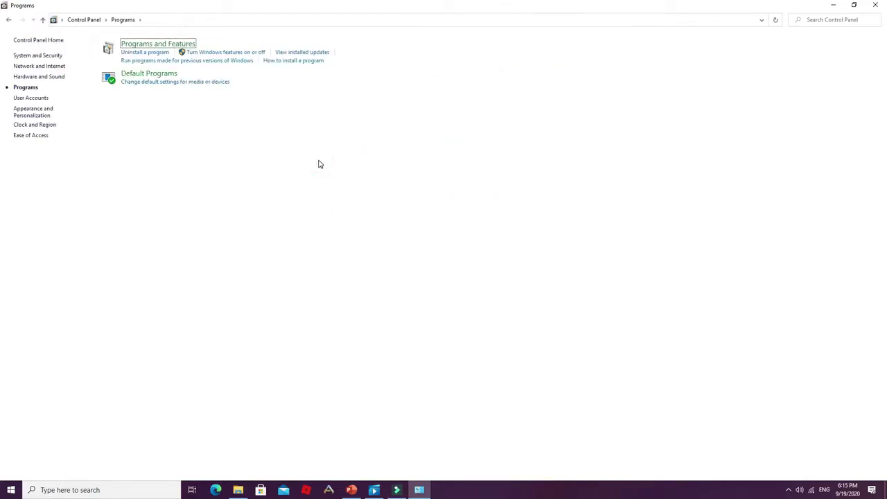
click(168, 53)
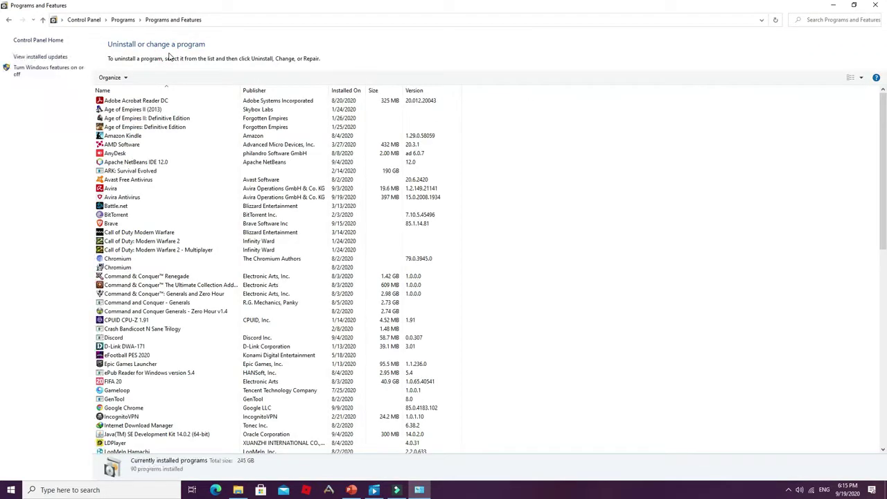
Look through the installed programs from Adobe Acrobat Reader DC downward for software that is no longer needed.
click(157, 100)
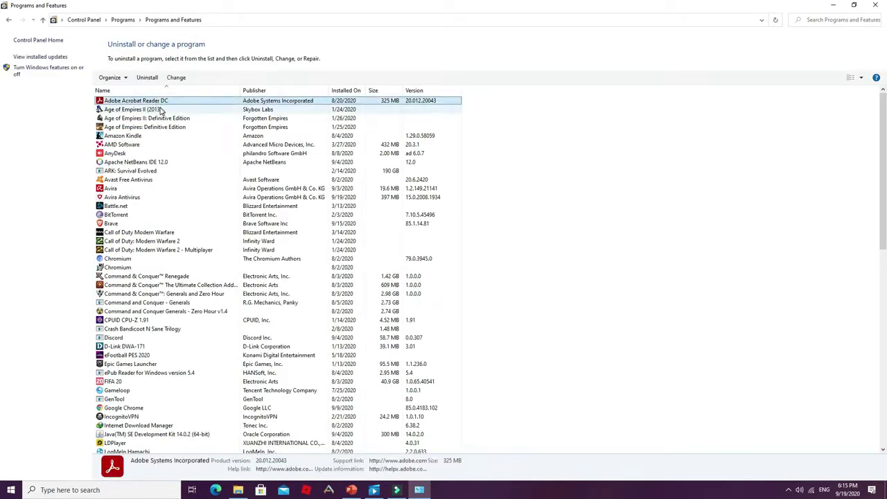
key(Down)
key(Down)
key(Down)
key(Down)
key(Down)
key(Down)
key(Down)
key(Down)
key(Down)
key(Down)
key(Down)
key(Down)
key(Down)
key(Down)
key(Down)
key(Down)
key(Down)
key(Down)
key(Down)
key(Down)
key(Down)
key(Down)
key(Down)
key(Down)
key(Down)
key(Down)
key(Down)
key(Down)
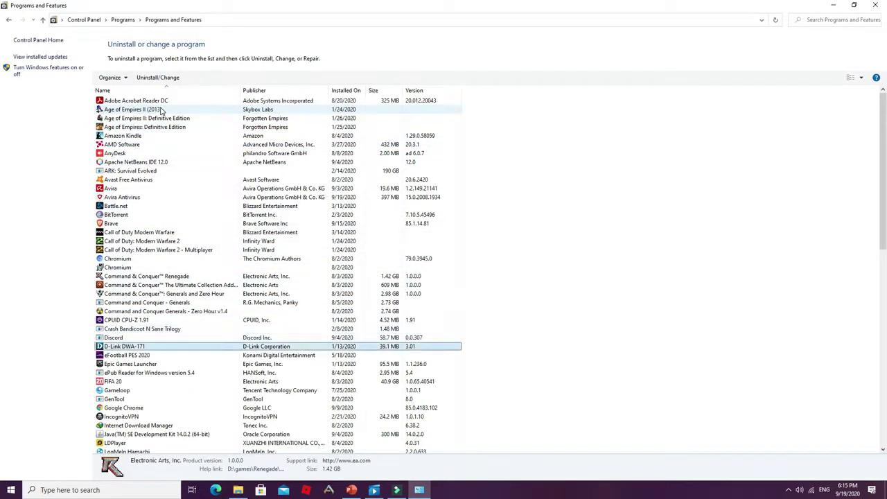
Uninstall the Chromium program published by The Chromium Authors.
click(120, 260)
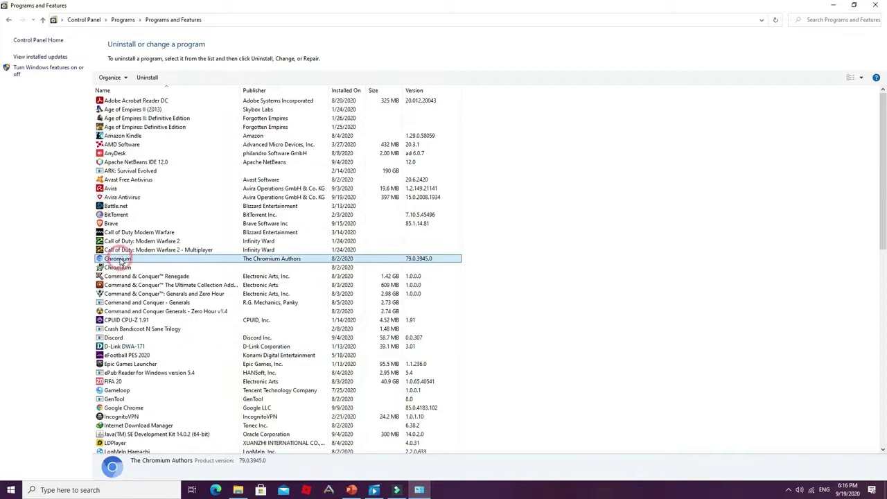
click(147, 77)
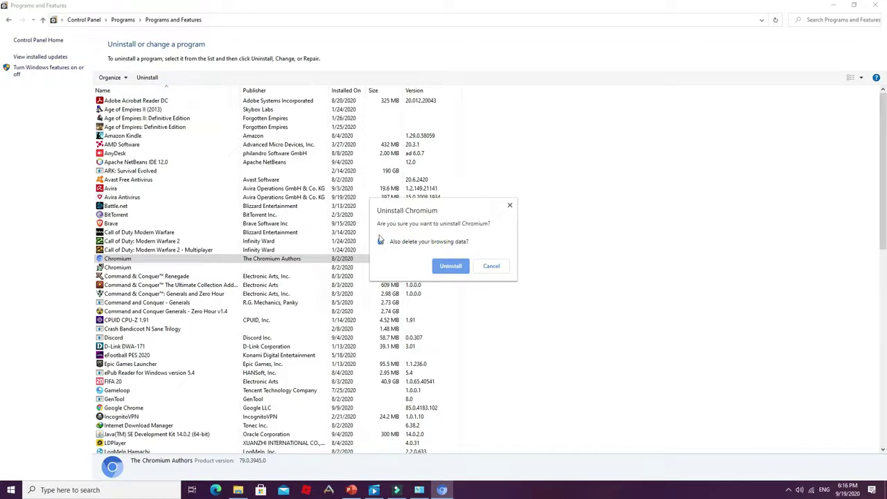
click(452, 266)
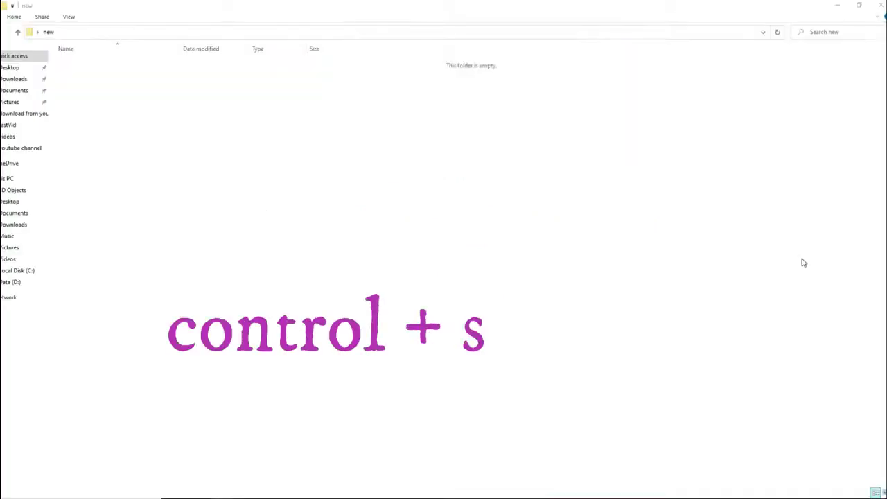
Open the startup programs list in Task Manager and check which actions are available for AnyDesk.
key(ctrl+shift+Escape)
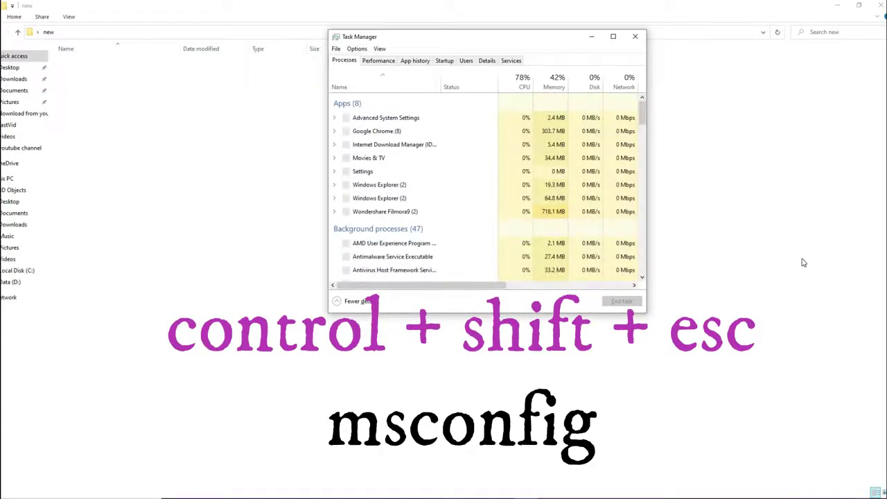
click(445, 61)
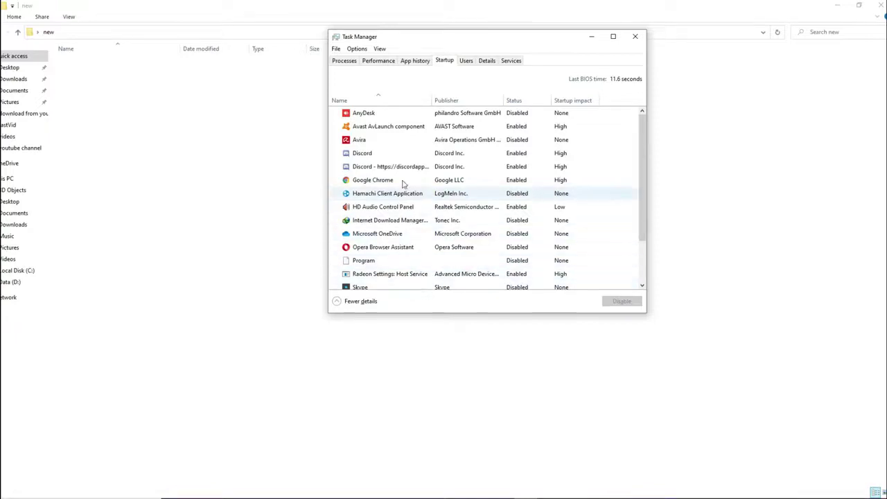
click(380, 118)
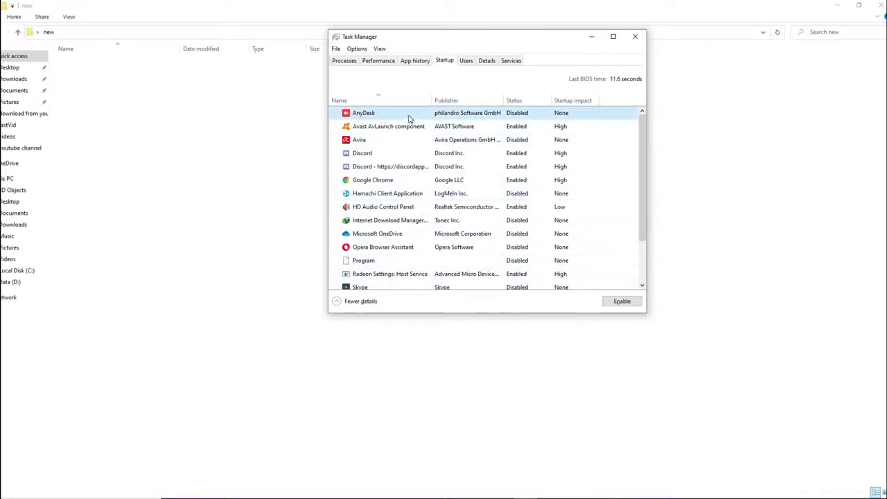
right_click(411, 121)
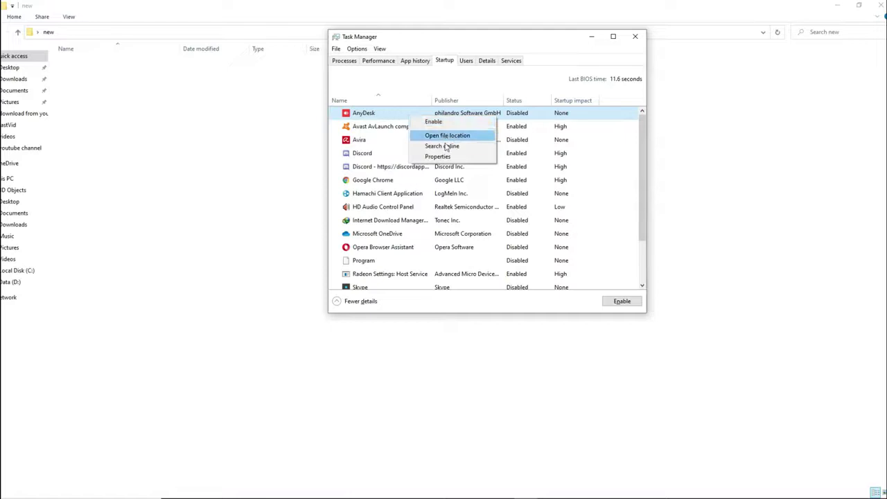
click(430, 182)
scroll(409, 167, down, 1)
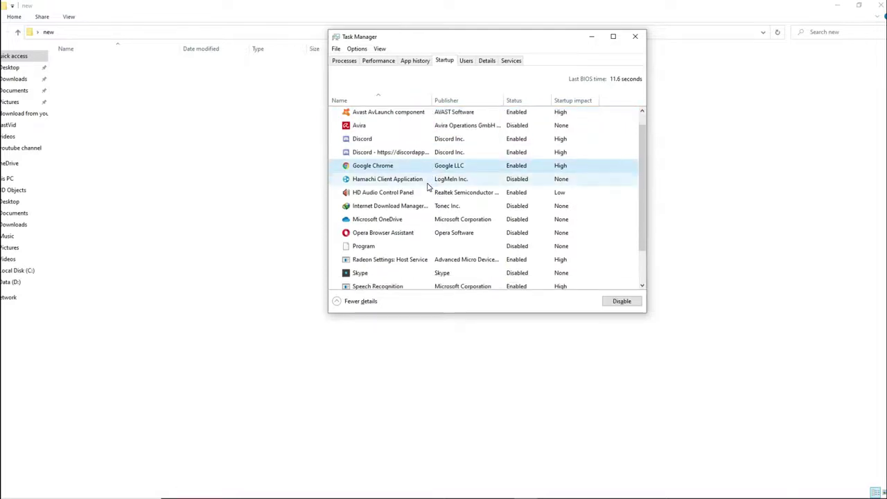
Disable both Discord entries so that they do not launch at startup.
click(370, 135)
right_click(371, 135)
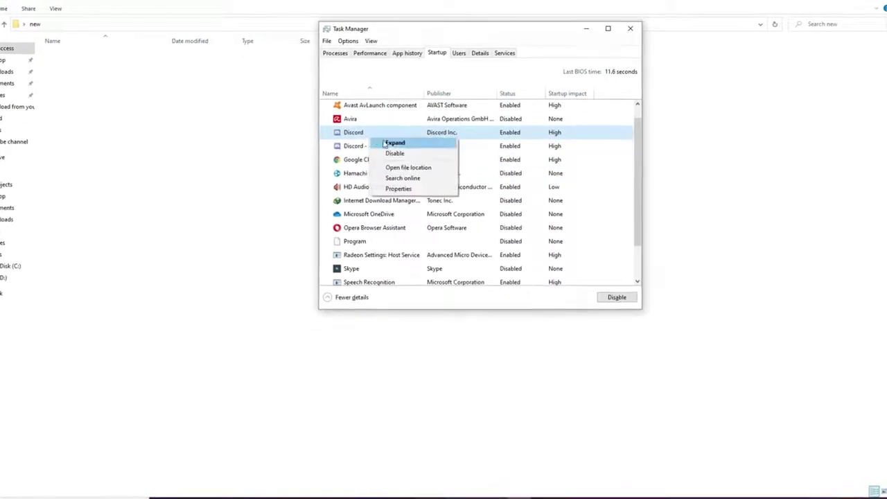
click(391, 155)
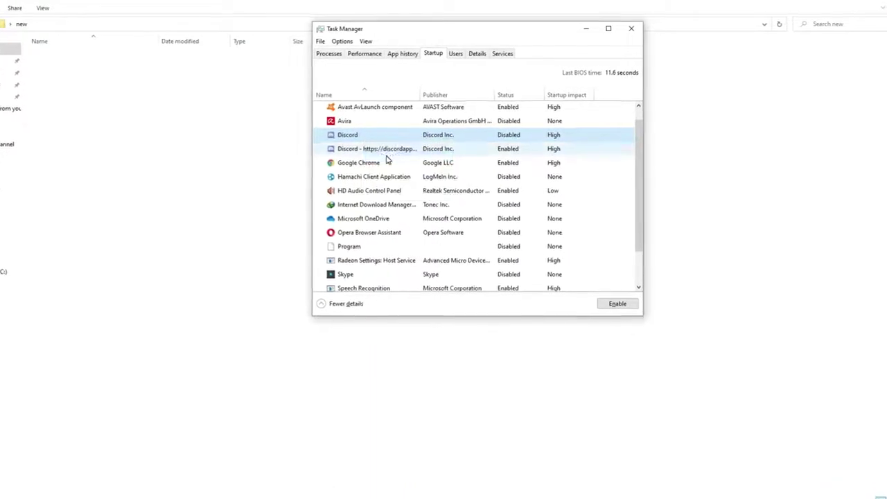
click(369, 149)
right_click(371, 150)
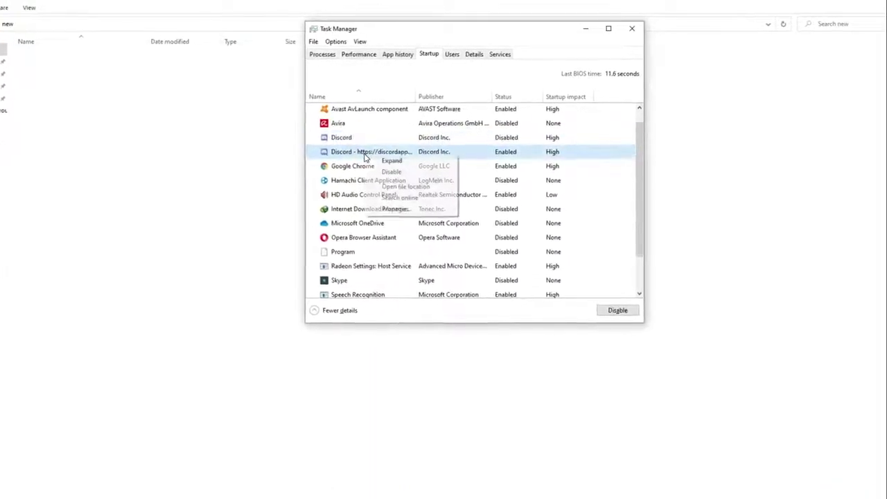
click(387, 173)
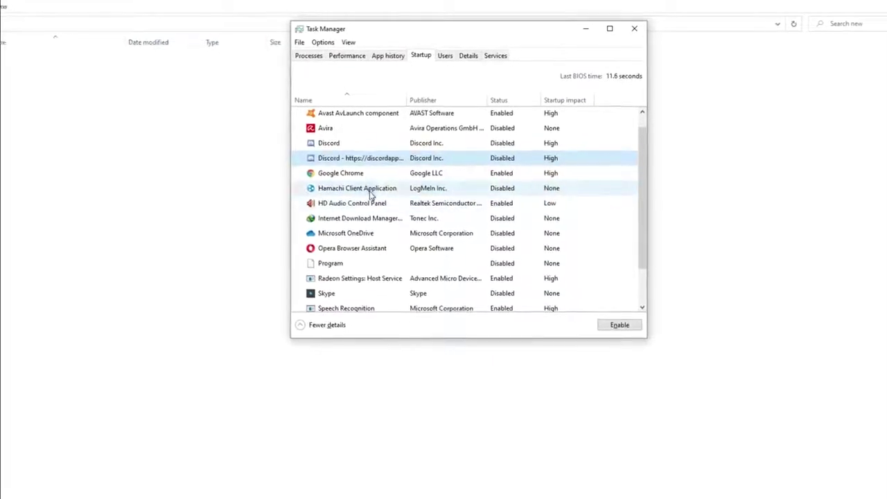
Review the remaining startup entries, from Hamachi Client Application to Windows Security notification, for their status and startup impact.
click(374, 191)
right_click(373, 193)
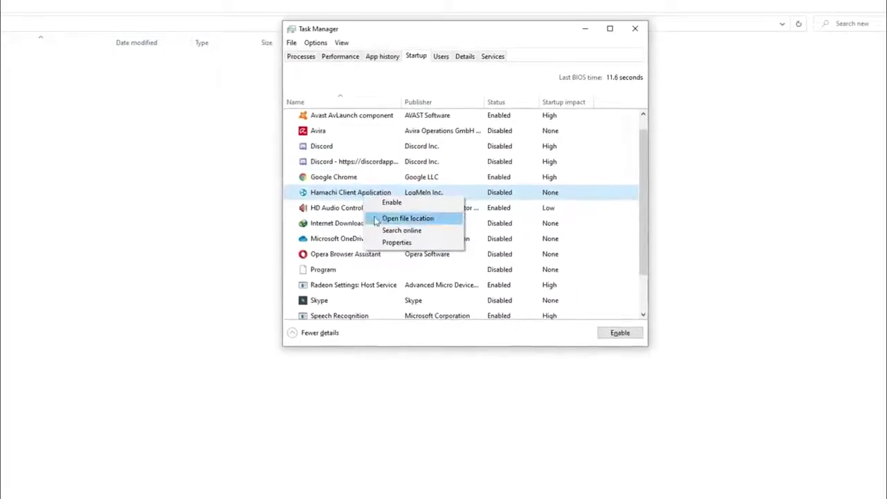
click(378, 267)
scroll(409, 243, down, 1)
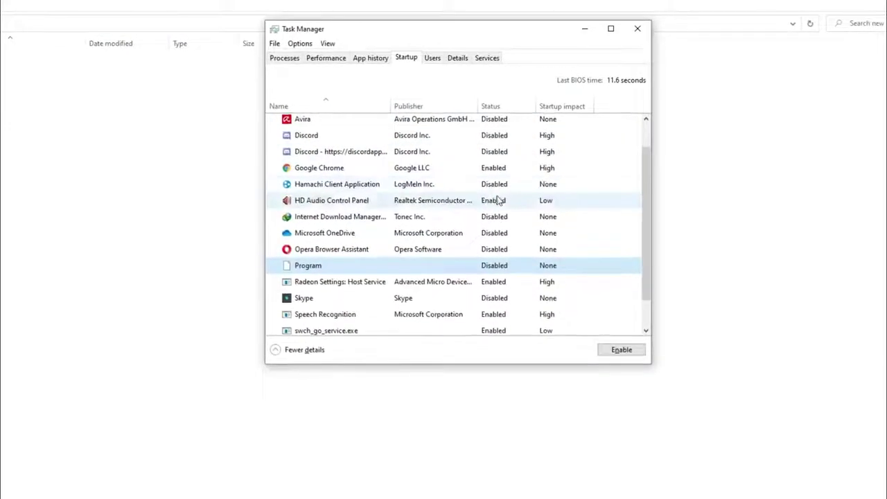
scroll(494, 236, down, 1)
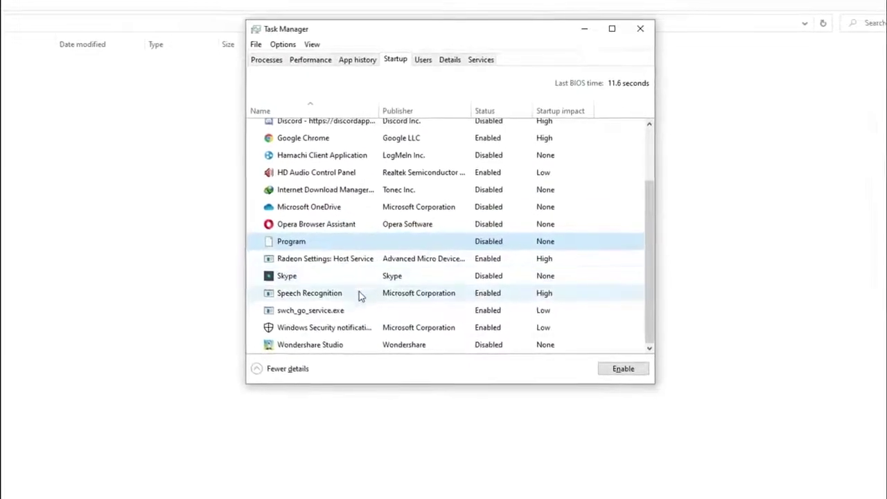
click(323, 332)
click(305, 324)
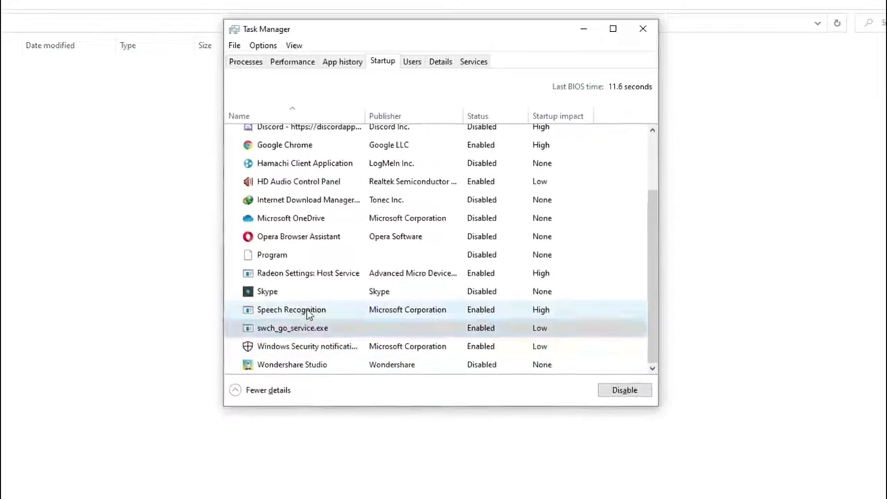
click(305, 306)
right_click(296, 295)
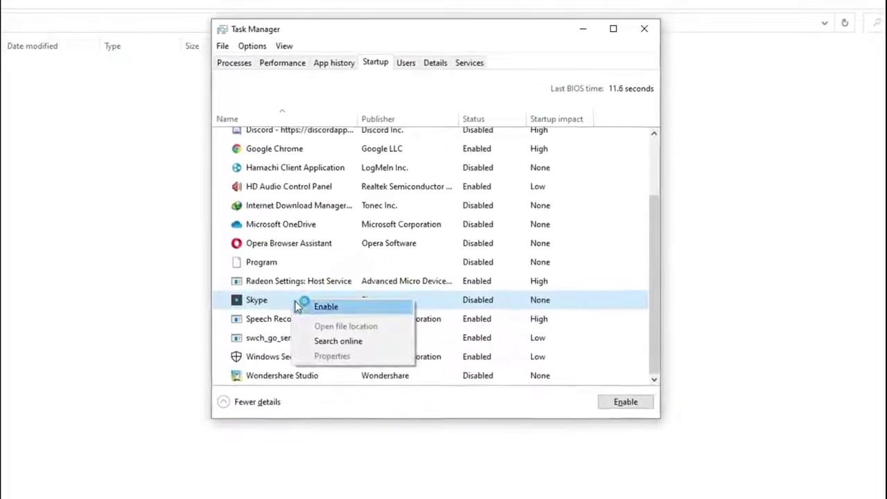
click(294, 282)
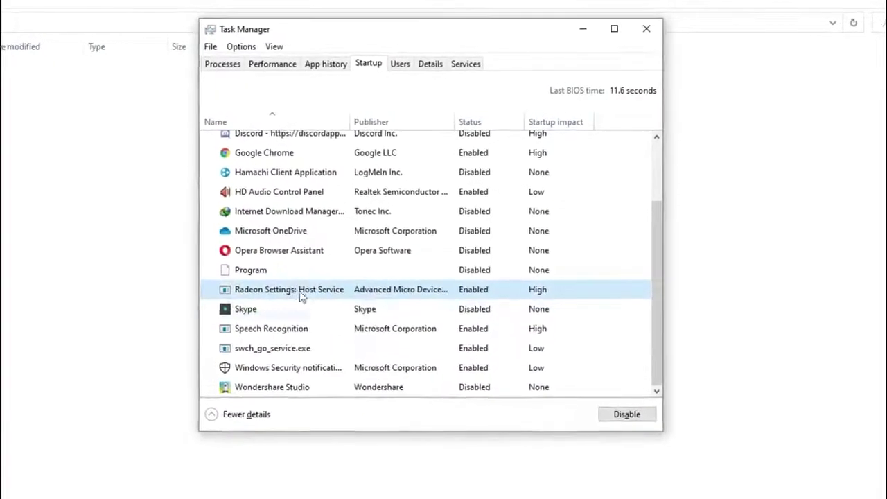
click(308, 267)
click(294, 255)
click(295, 234)
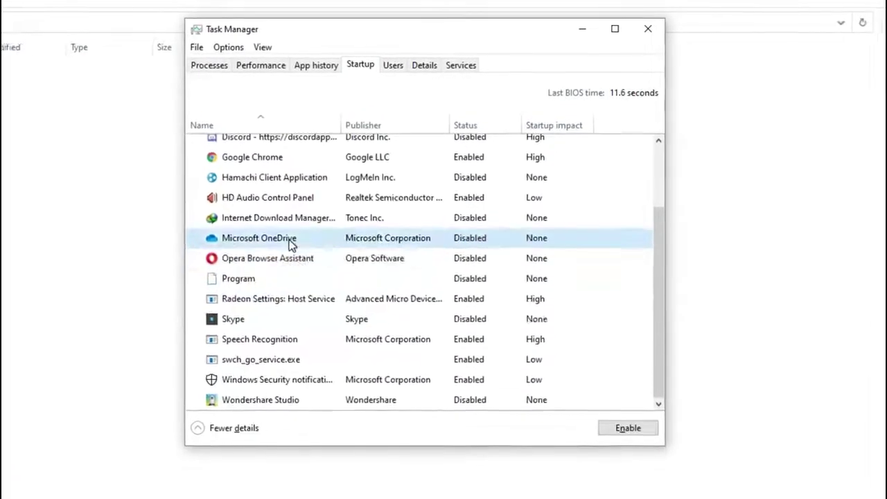
scroll(428, 236, up, 2)
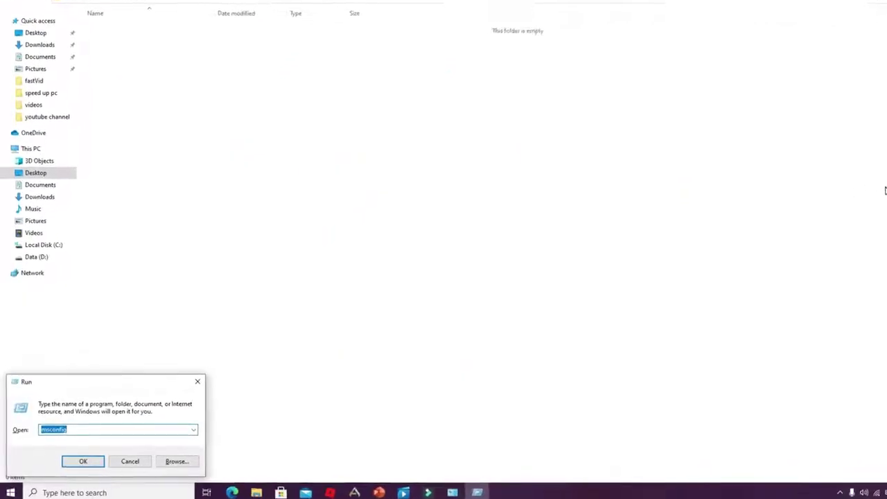
Run msconfig and show the system services list.
text(msc)
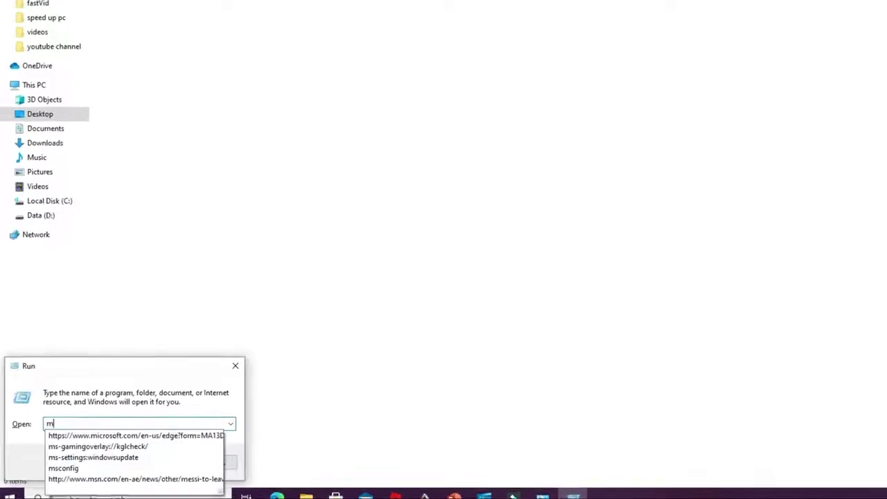
text(onfig)
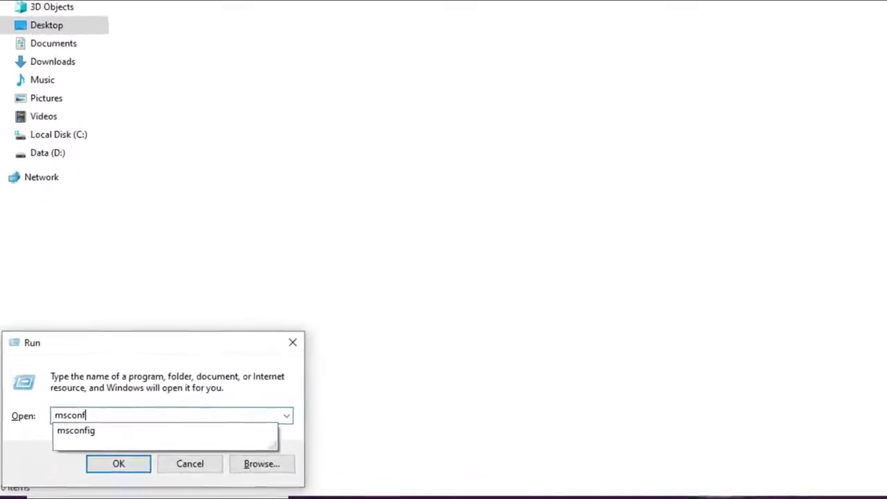
key(Return)
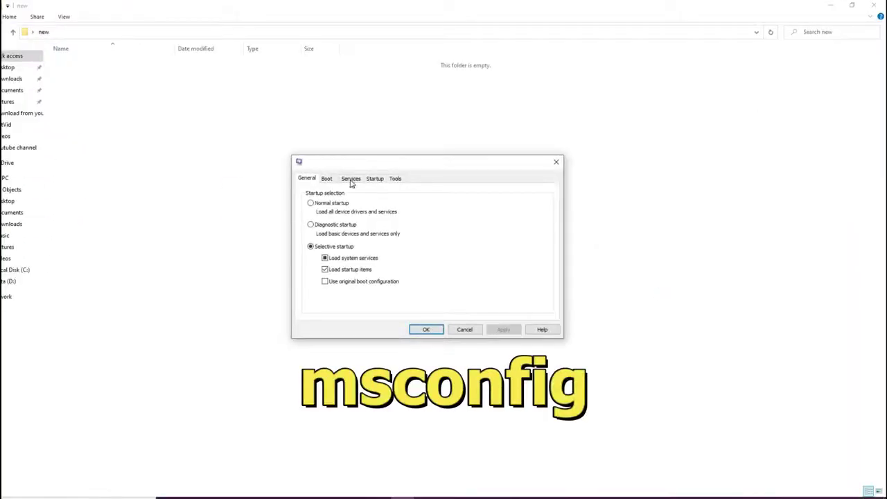
click(351, 179)
Examine the services list from Application Layer Gateway Service down to the Bluetooth services.
click(351, 222)
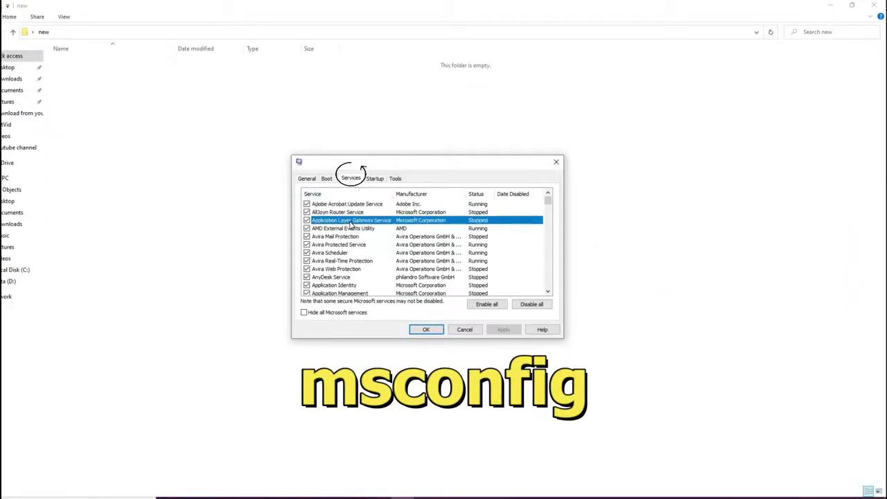
click(351, 238)
click(350, 253)
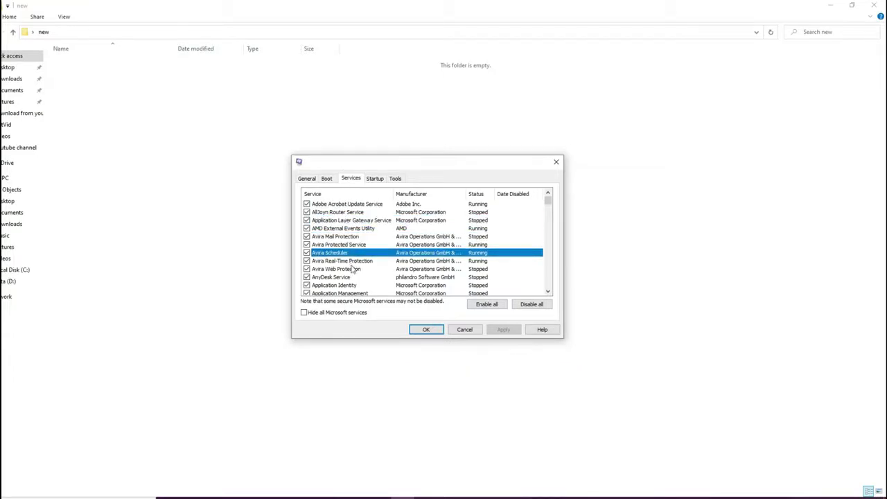
click(353, 270)
scroll(353, 274, down, 2)
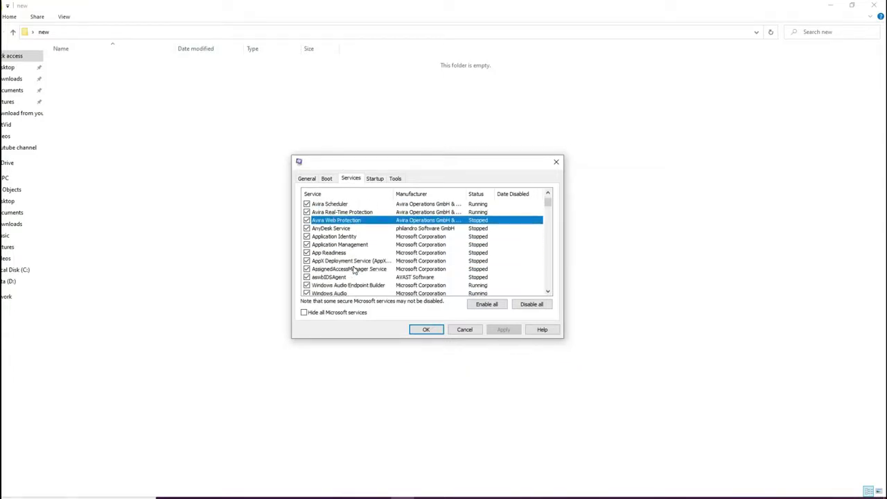
scroll(354, 270, down, 3)
scroll(352, 270, down, 3)
scroll(348, 270, down, 2)
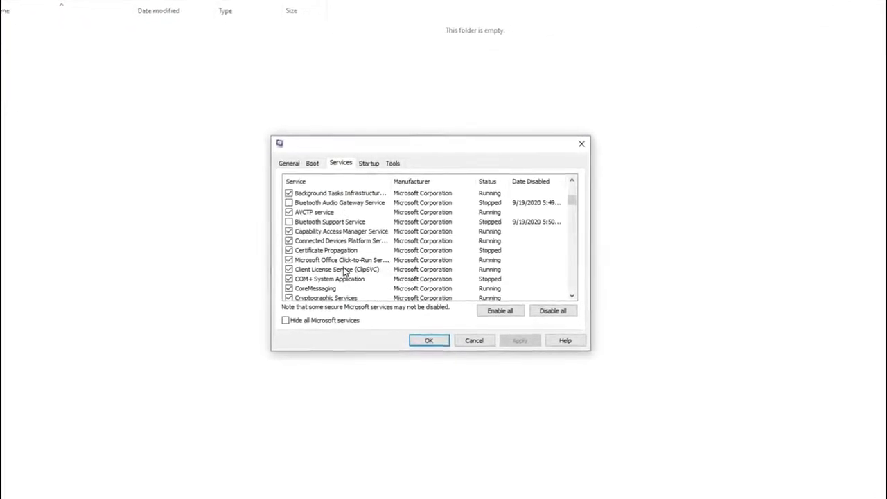
Toggle the enabled state of the Bluetooth Support Service.
click(300, 223)
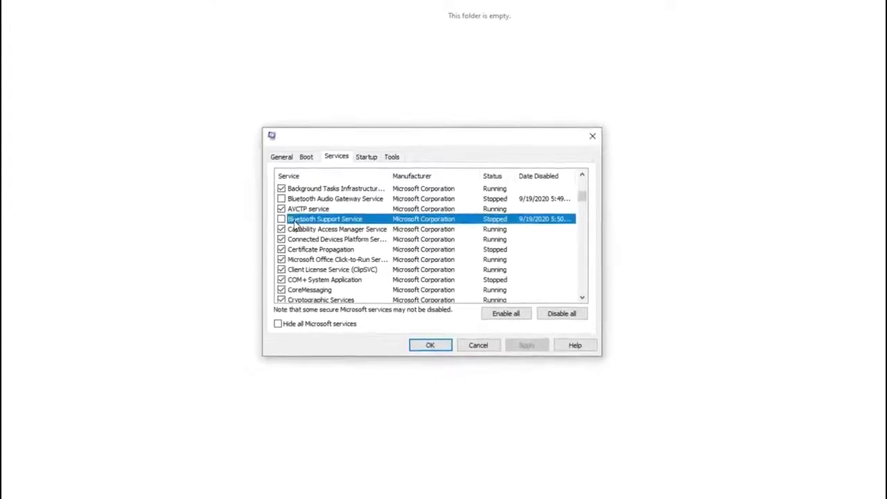
click(305, 199)
click(298, 219)
click(273, 215)
Examine the services list from the Bluetooth Support Service down past TCP/IP NetBIOS Helper for their manufacturer and status.
scroll(298, 257, down, 2)
scroll(300, 267, down, 6)
scroll(294, 269, down, 7)
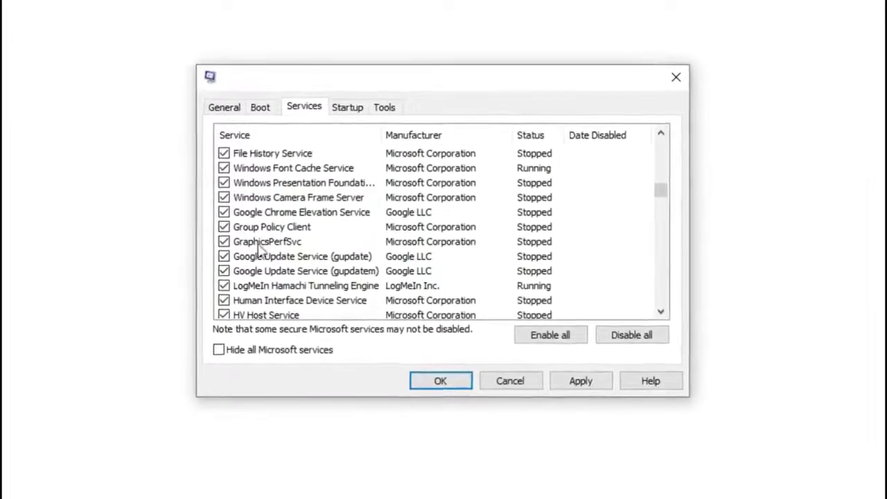
scroll(235, 300, down, 5)
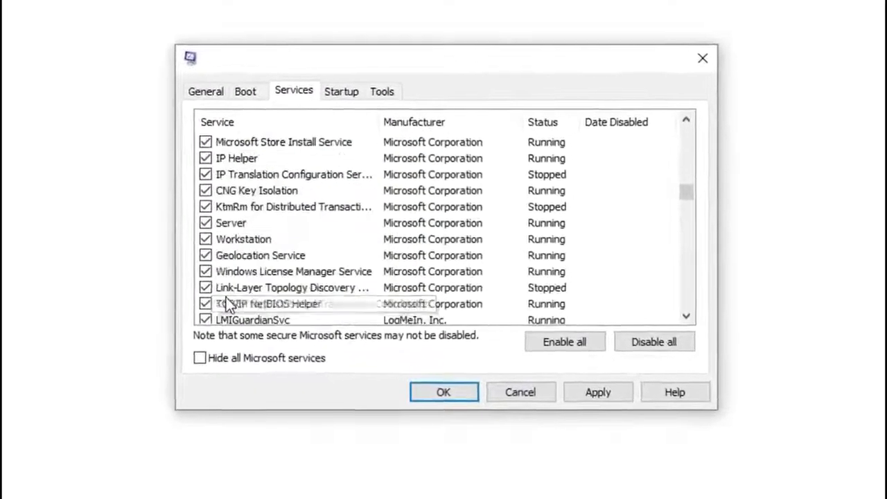
scroll(226, 297, down, 2)
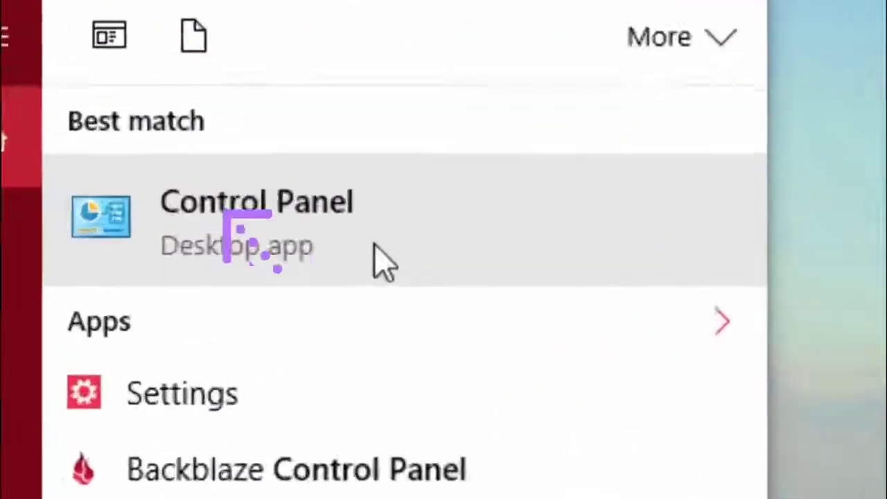
Open the System page under System and Security in Control Panel.
click(216, 200)
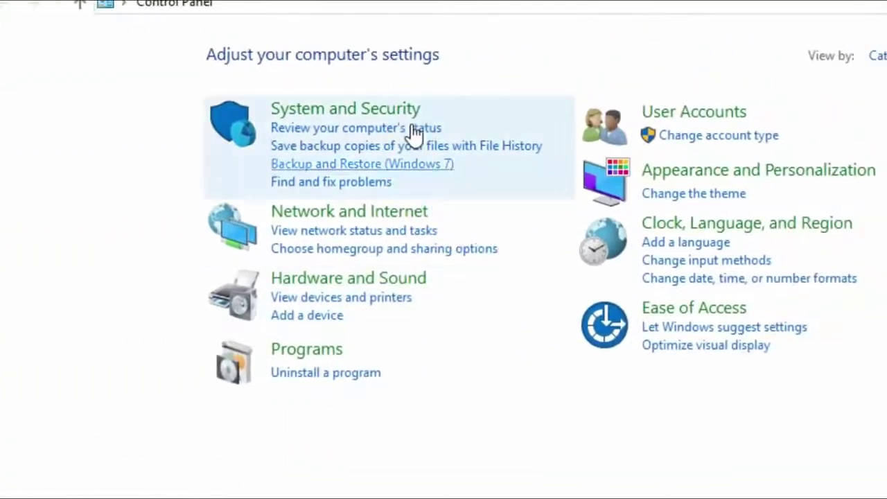
click(345, 118)
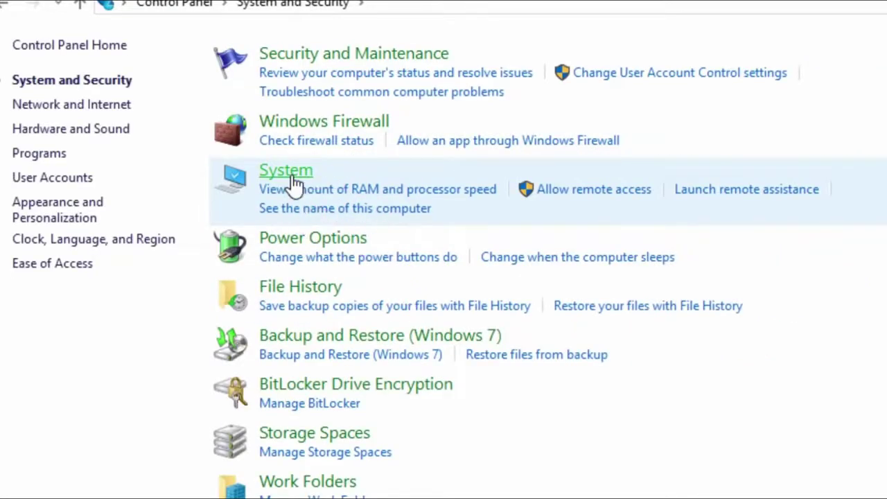
click(293, 175)
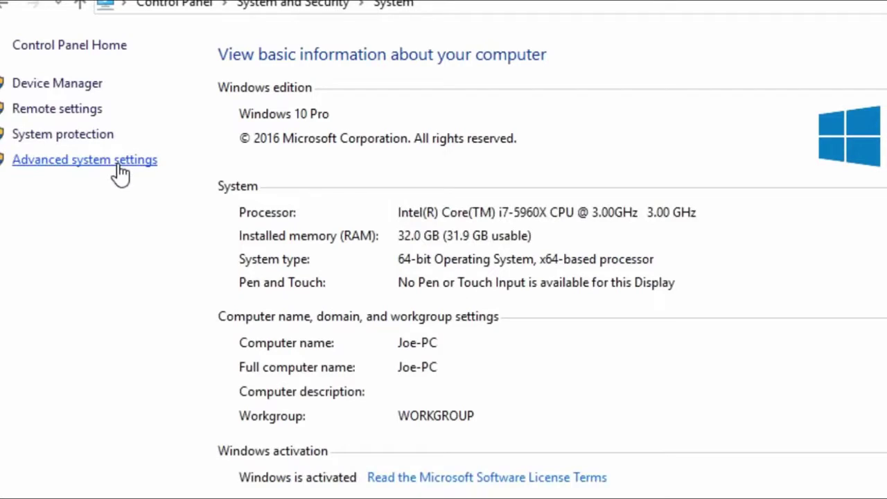
In the advanced system settings' Performance options, set the visual effects to Adjust for best performance.
click(118, 167)
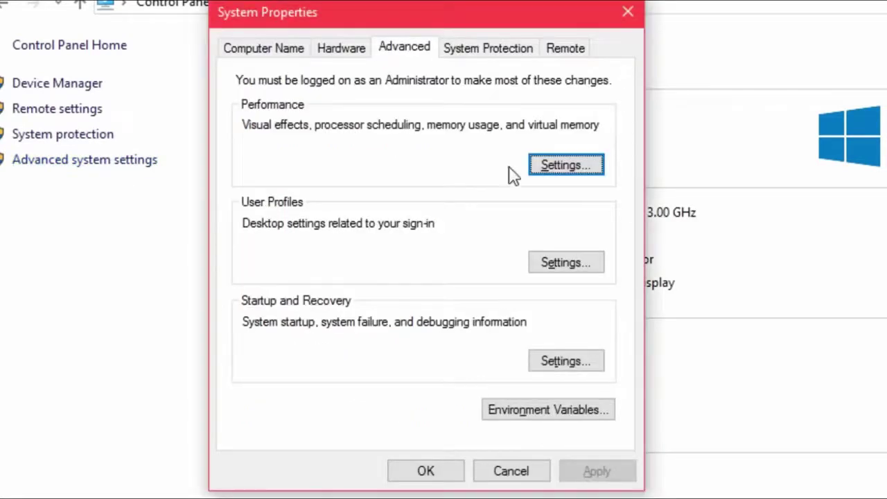
click(567, 166)
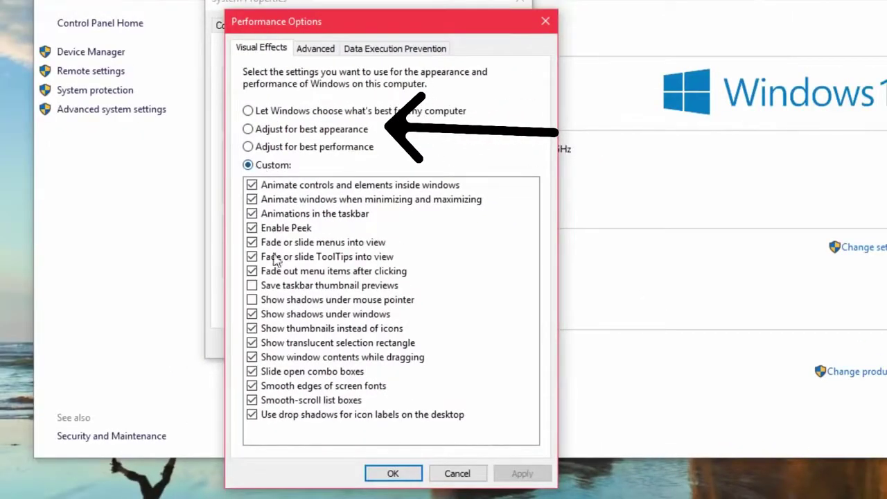
click(276, 154)
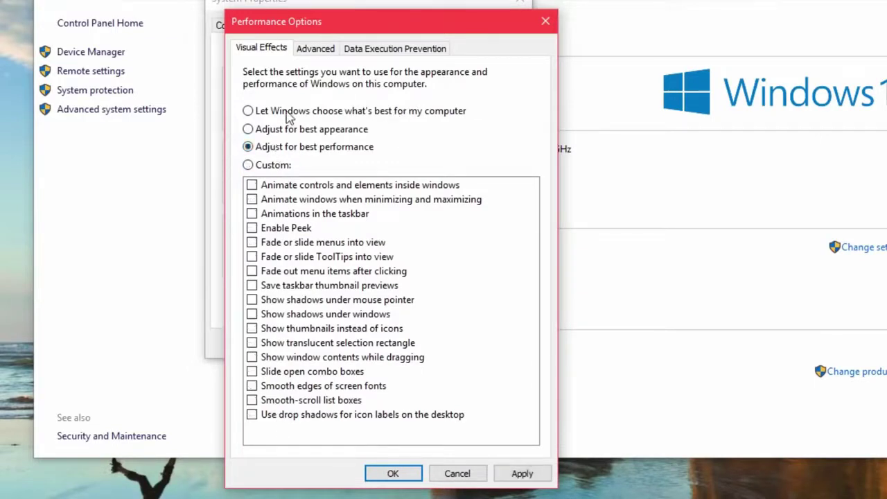